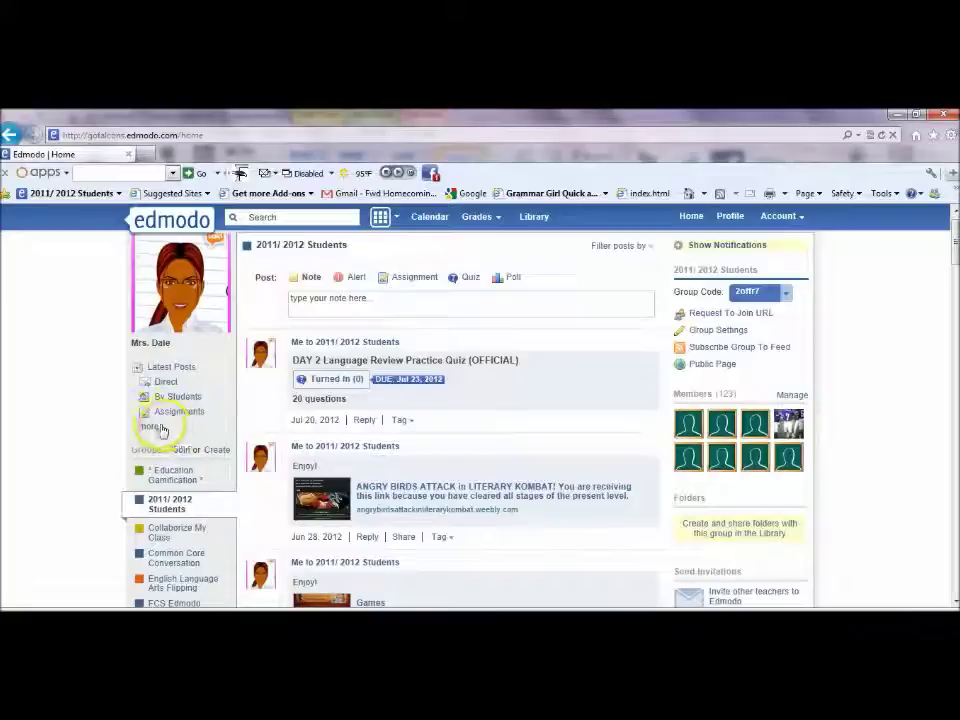
- Create a new quiz from the quizzes section and add its first multiple-choice question
left_click(149, 428)
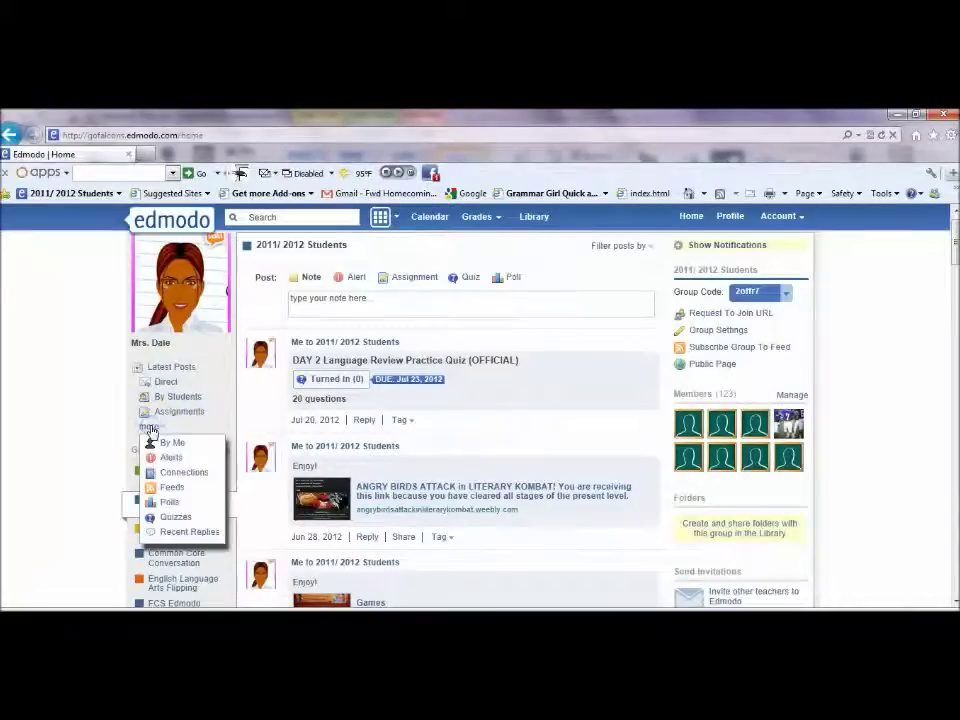
left_click(175, 518)
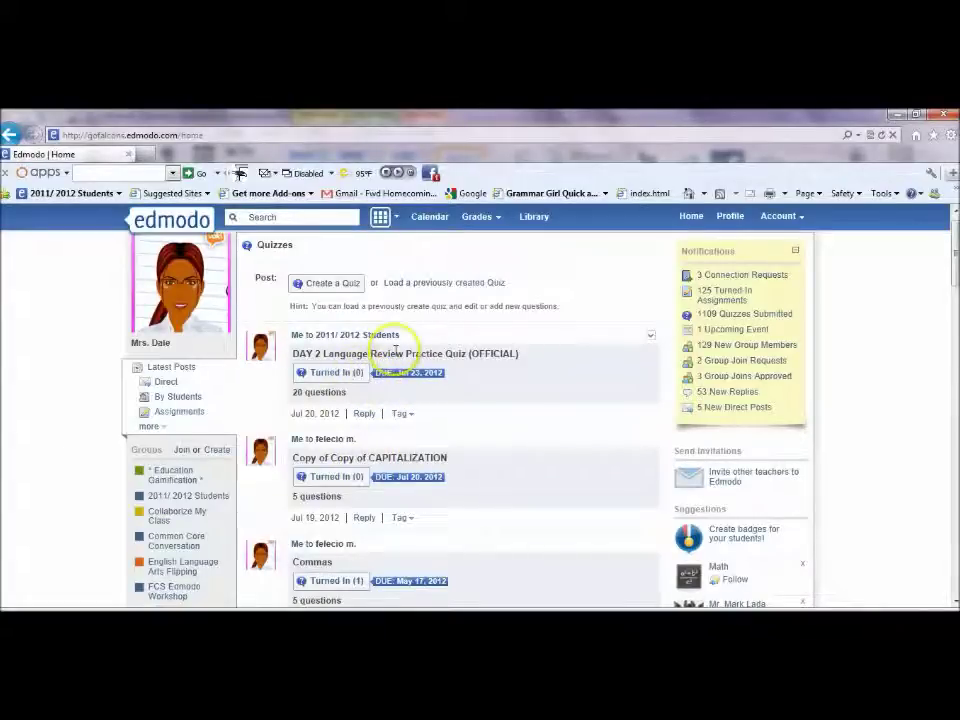
left_click(333, 283)
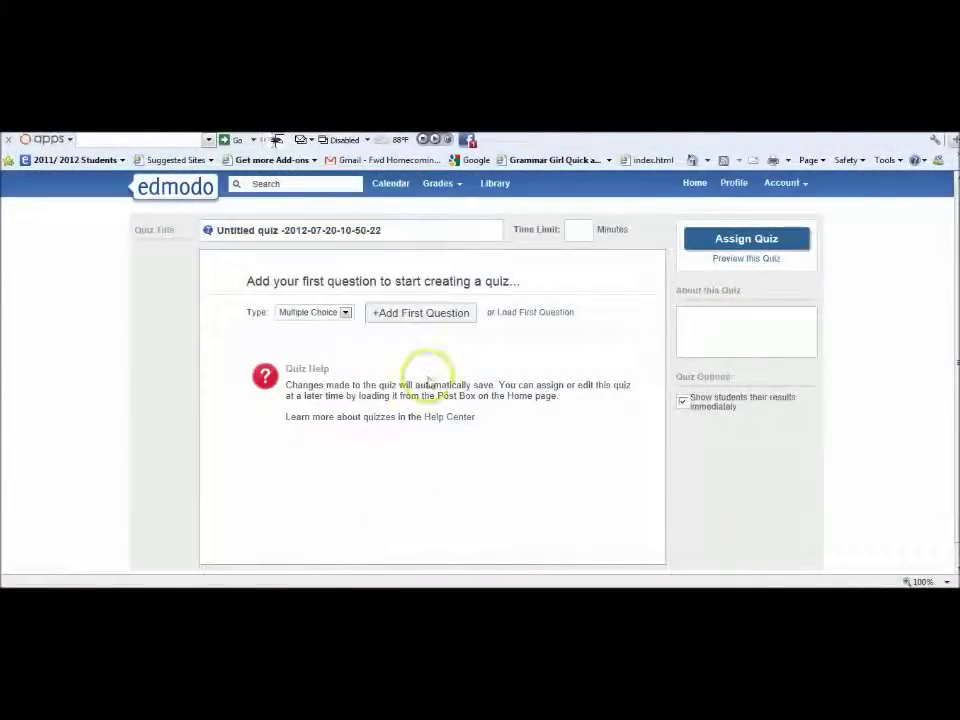
left_click(419, 314)
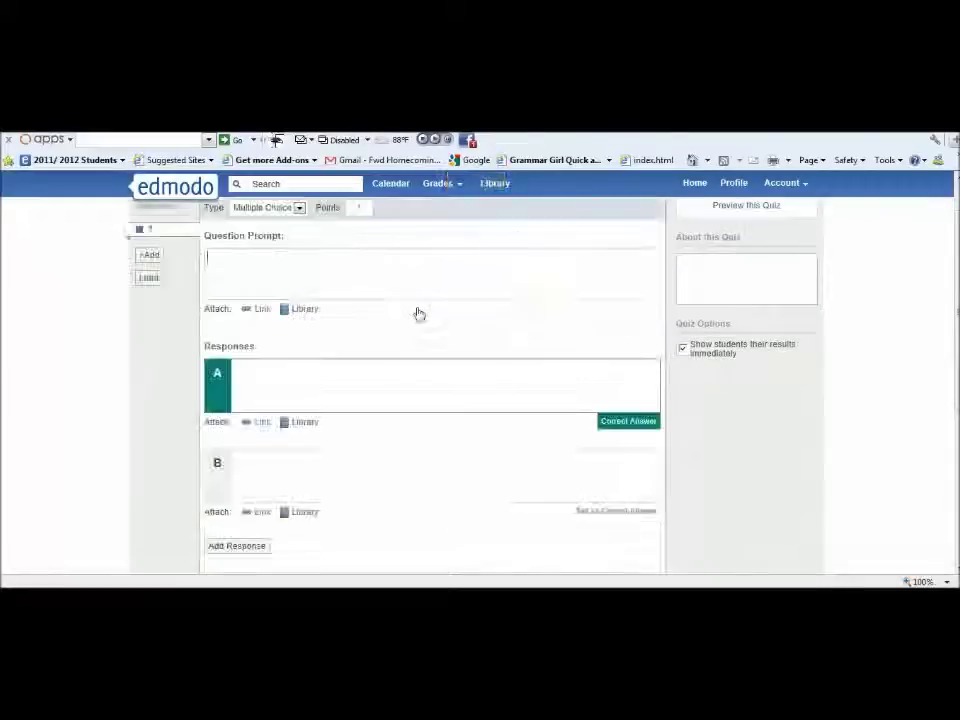
- Enter "How much do you know about Edmodo?" as the prompt of question 1
left_click(245, 265)
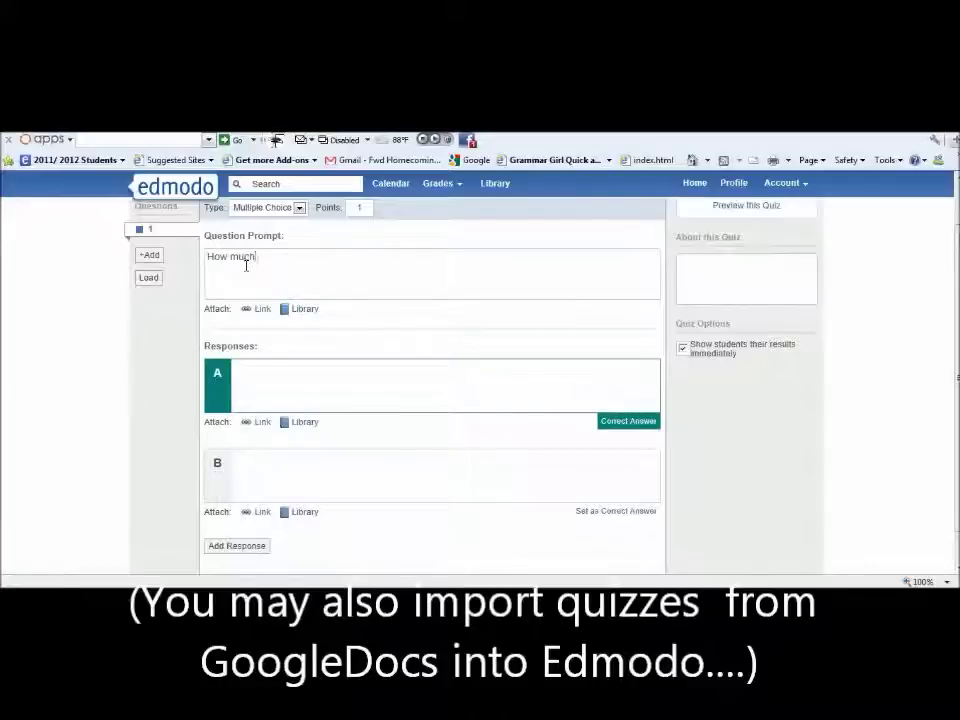
type("you know")
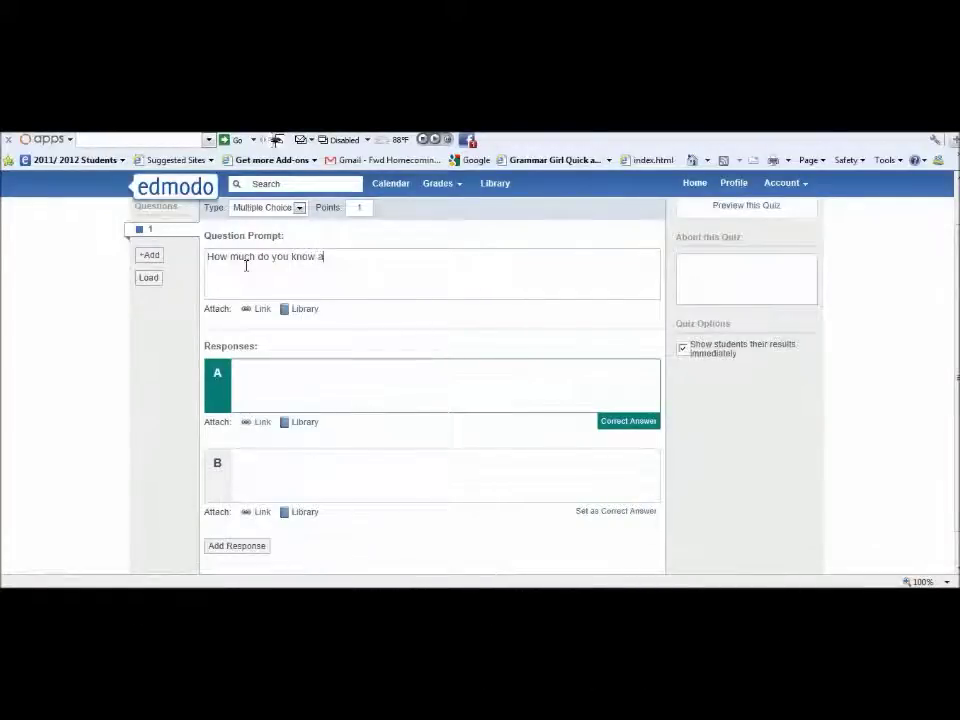
type("about Edm")
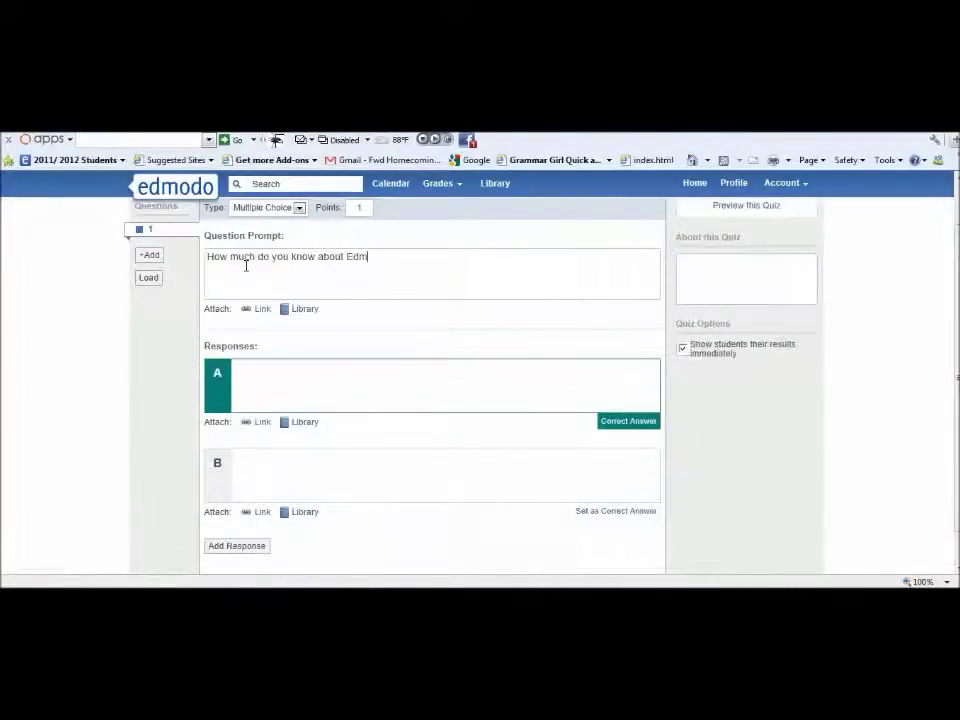
type("odo?")
- Fill in response A of question 1 with "I know a lot."
left_click(251, 386)
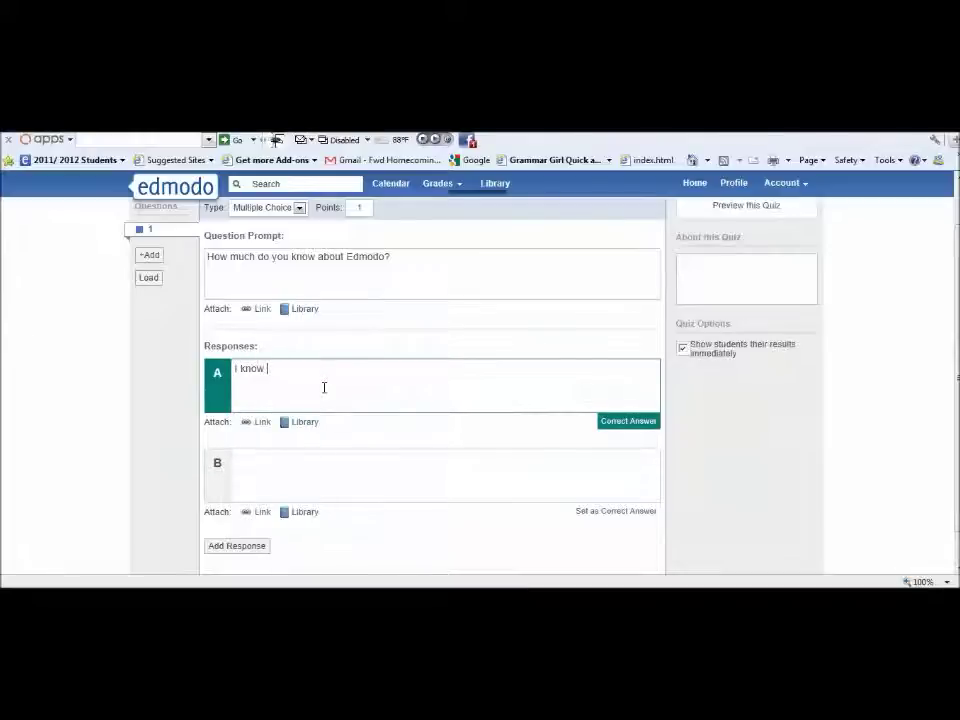
type("a lot")
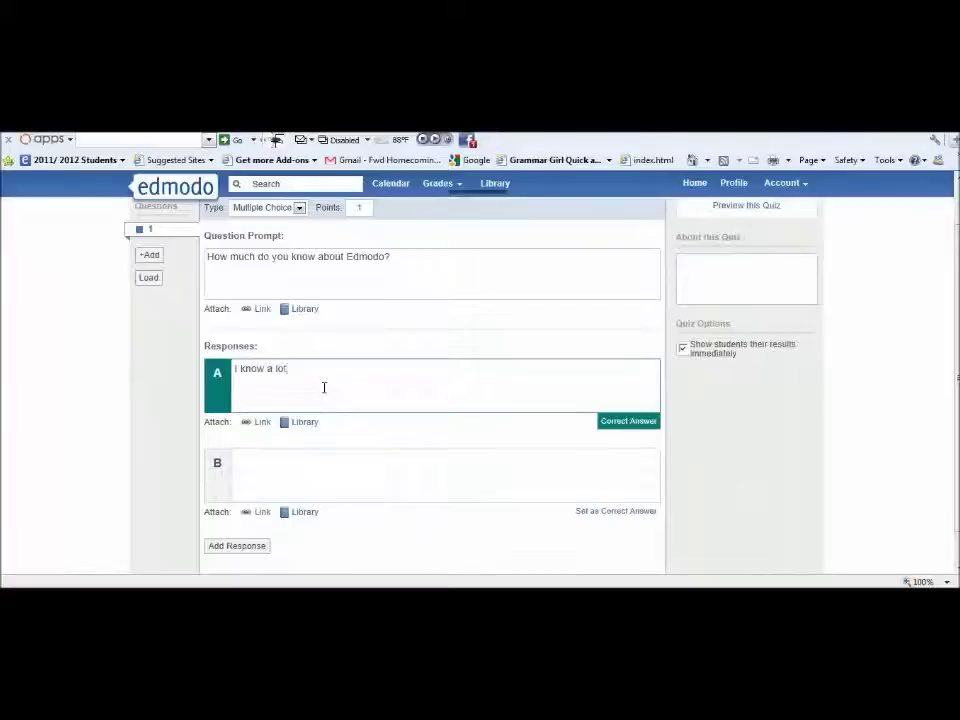
type(".")
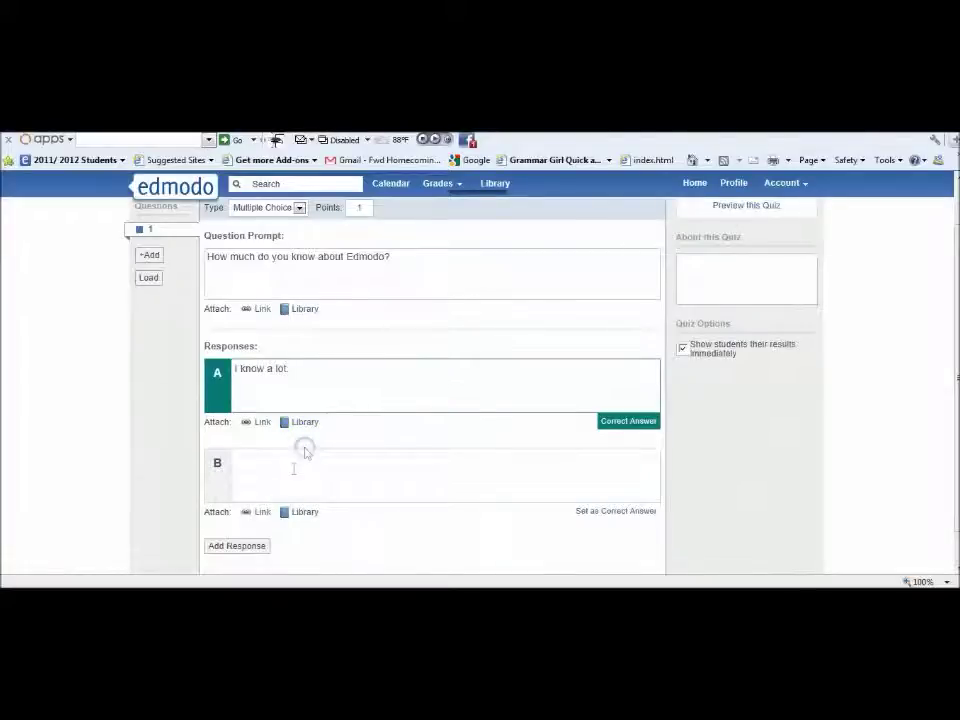
- Fill in response B with "I don't know much at all." and set it as the correct answer
left_click(292, 468)
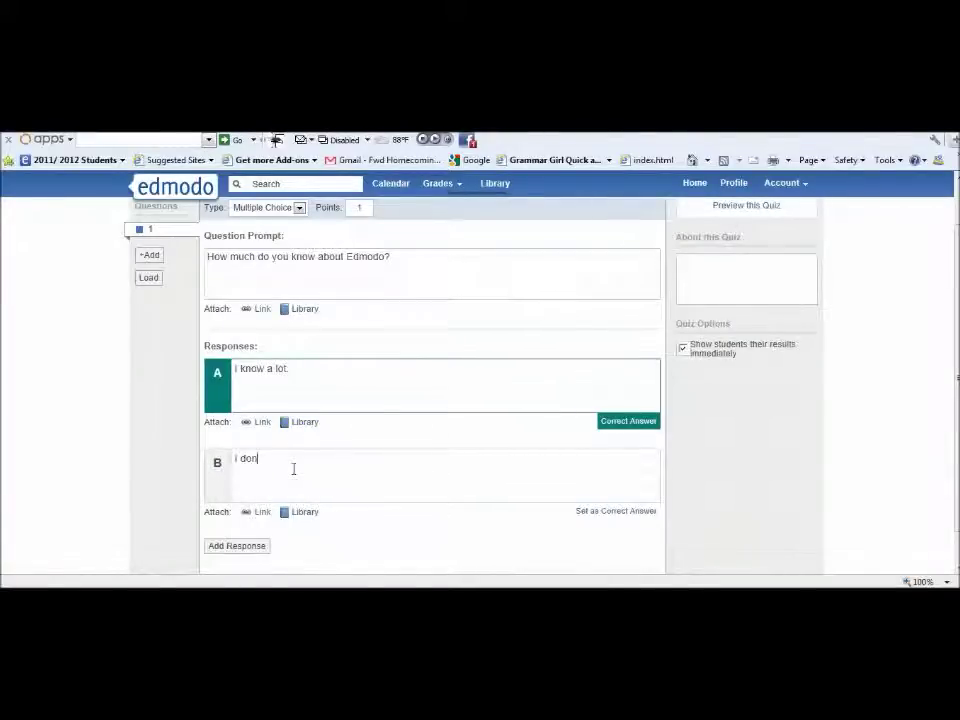
type("i don't know ")
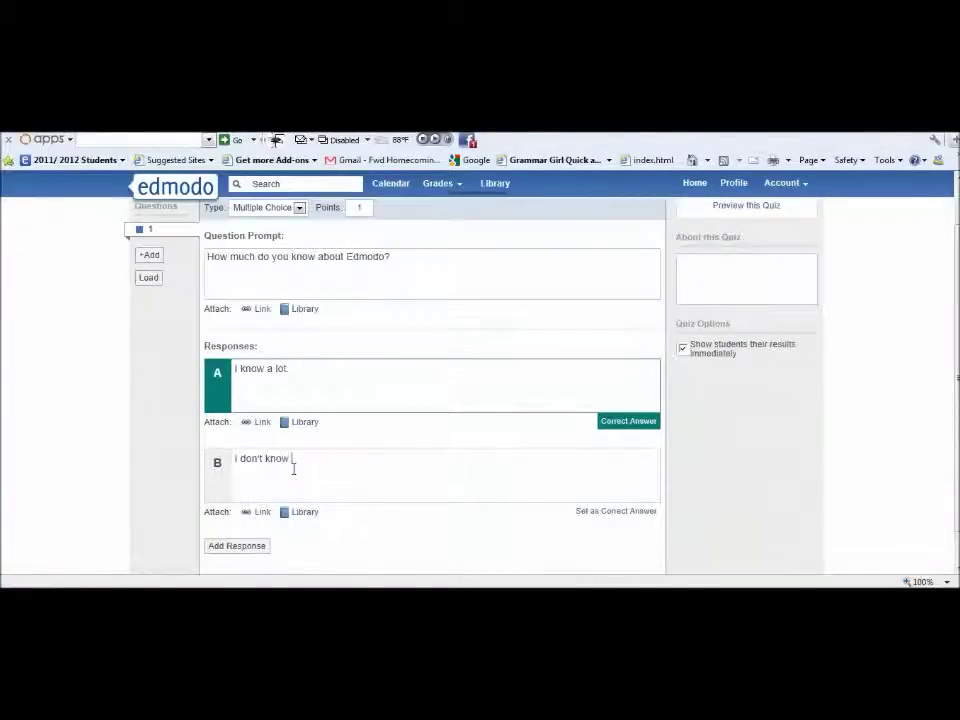
type("yo")
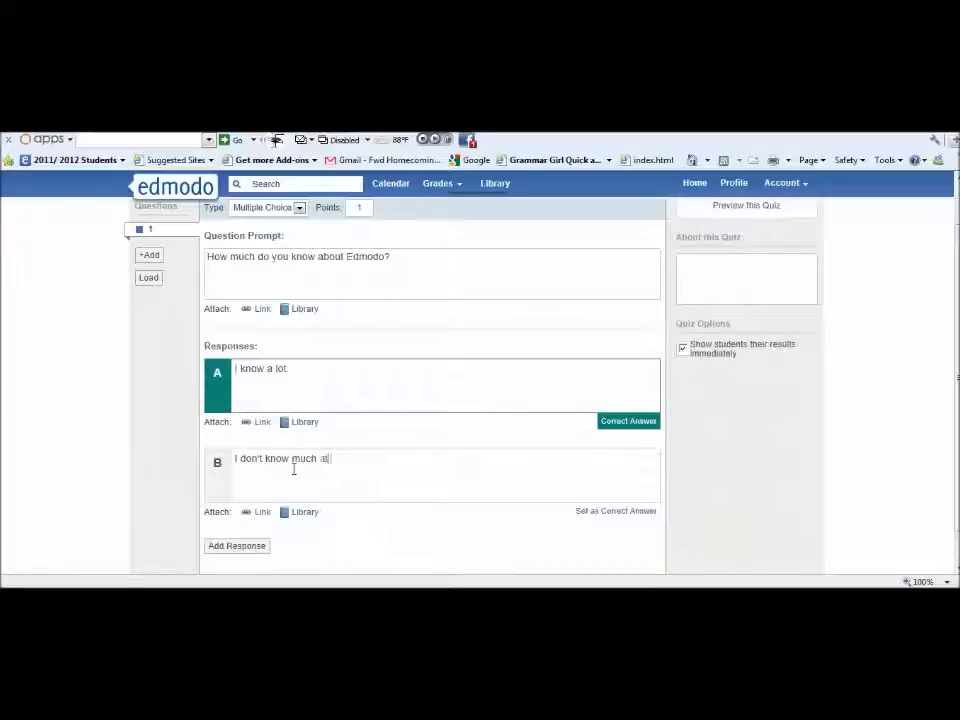
type(".")
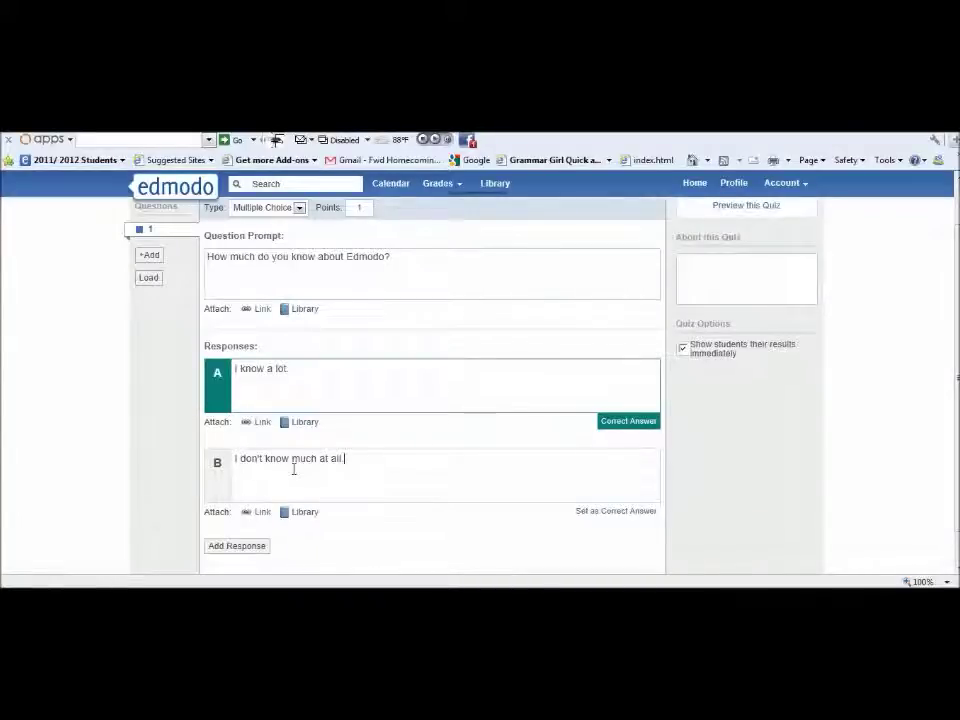
left_click(569, 484)
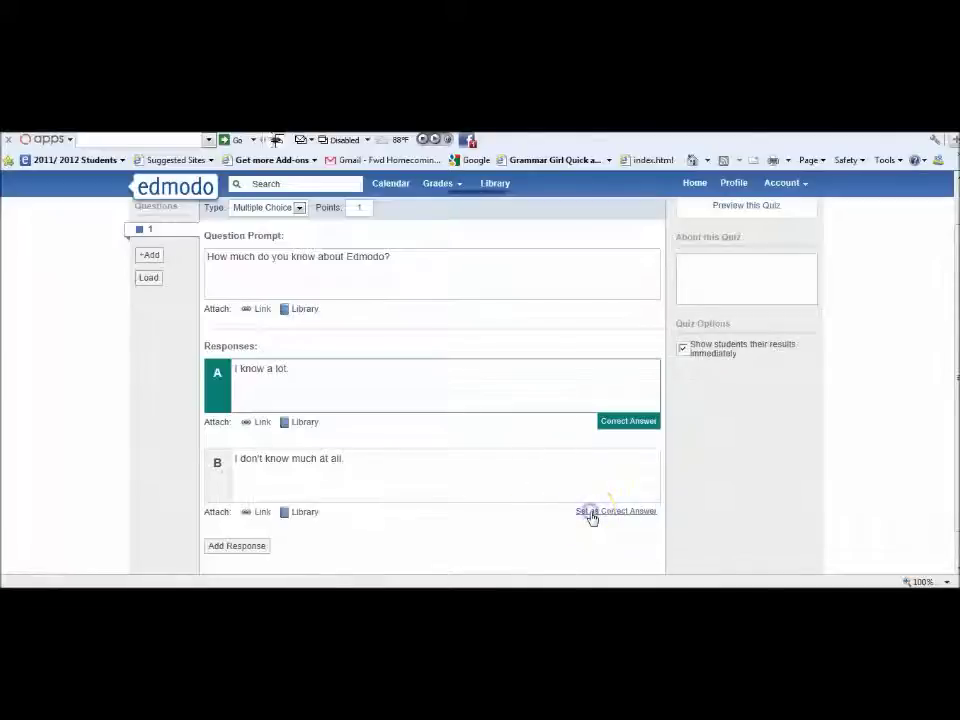
left_click(592, 514)
- Add a third response, C, to question 1 reading "I don't really care to know."
left_click(242, 548)
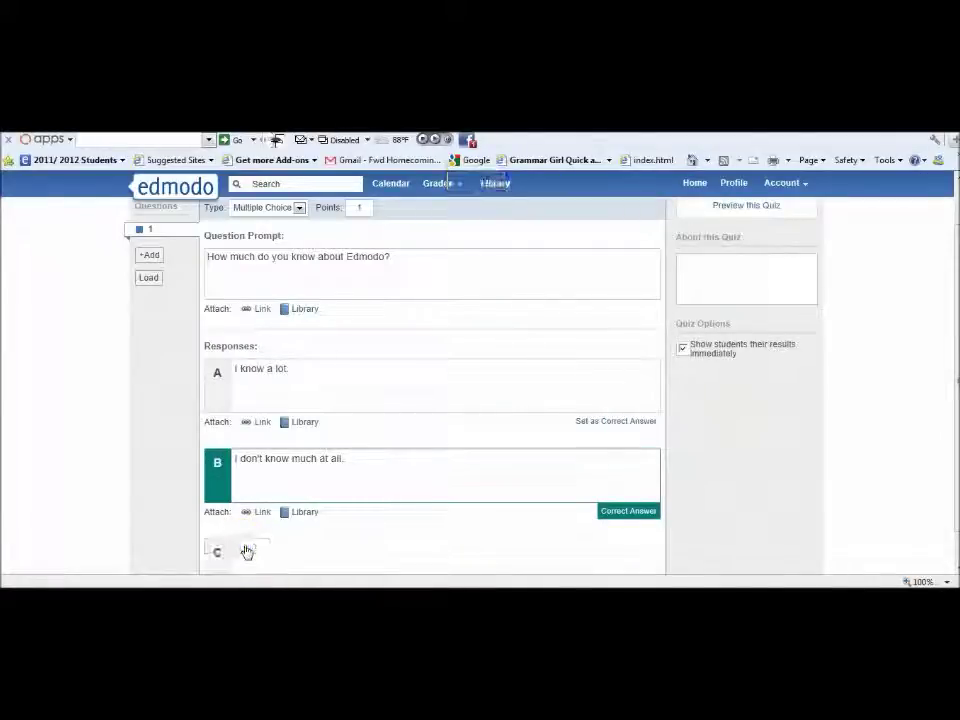
left_click(252, 553)
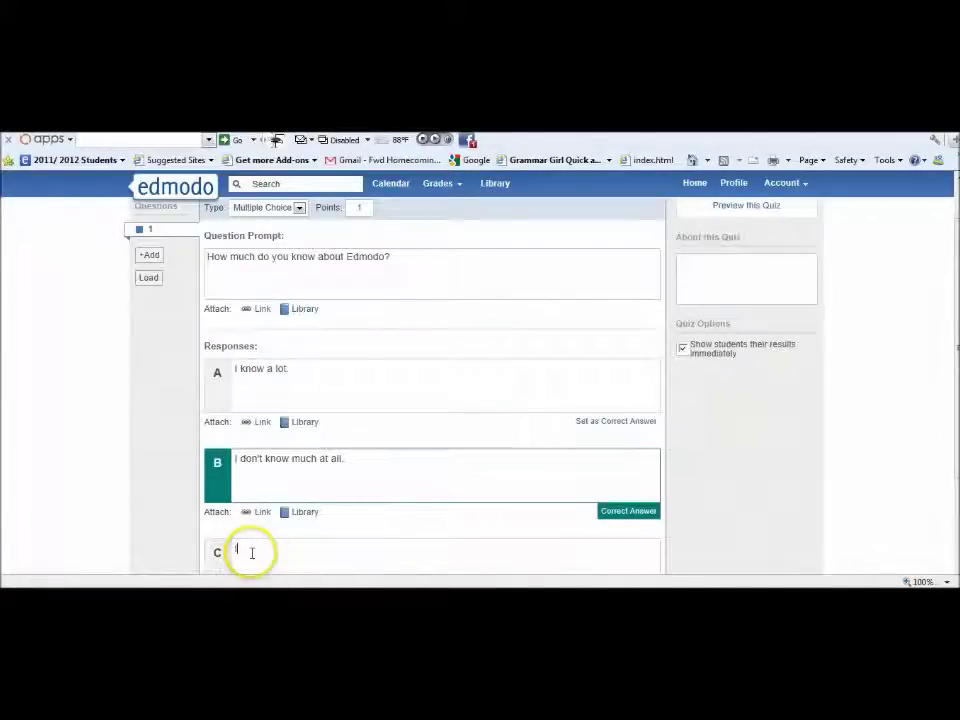
type("I don")
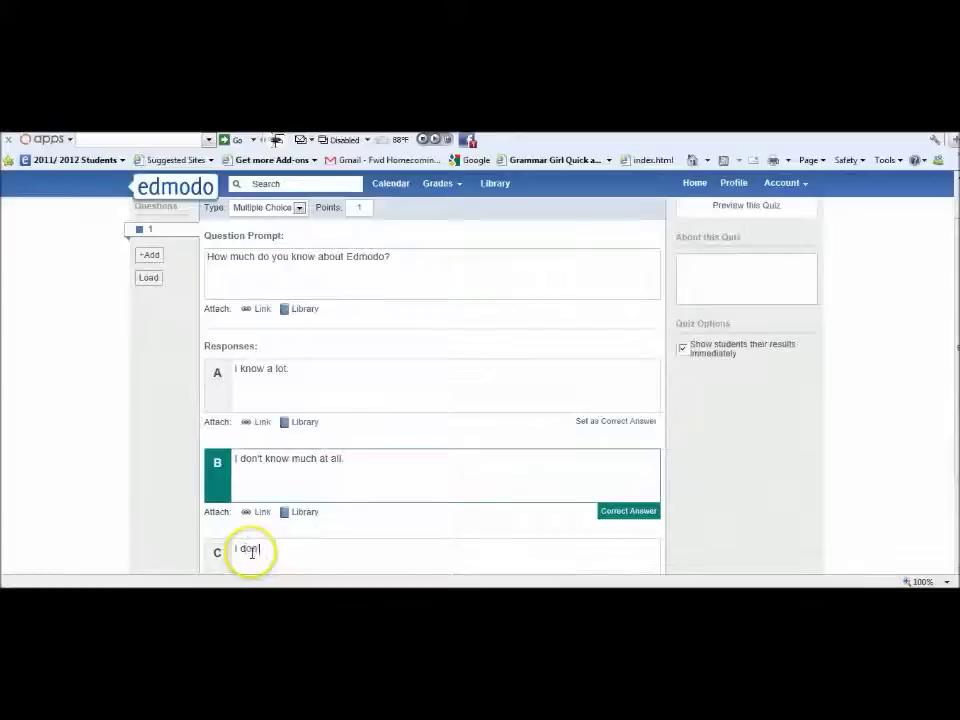
type("'t really")
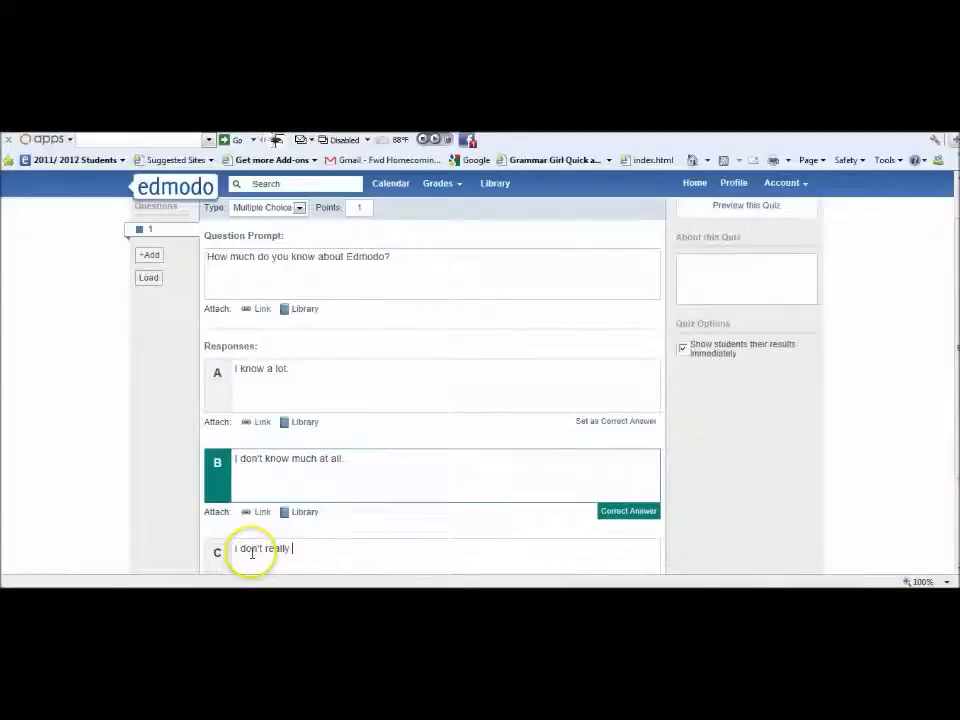
type(" care to k")
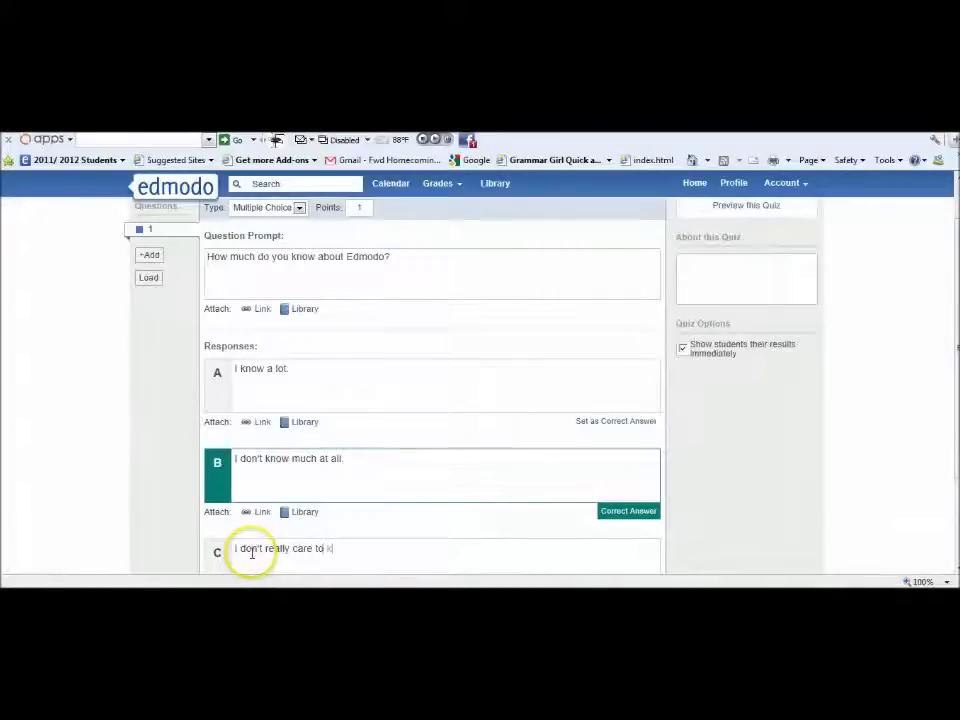
type("now.")
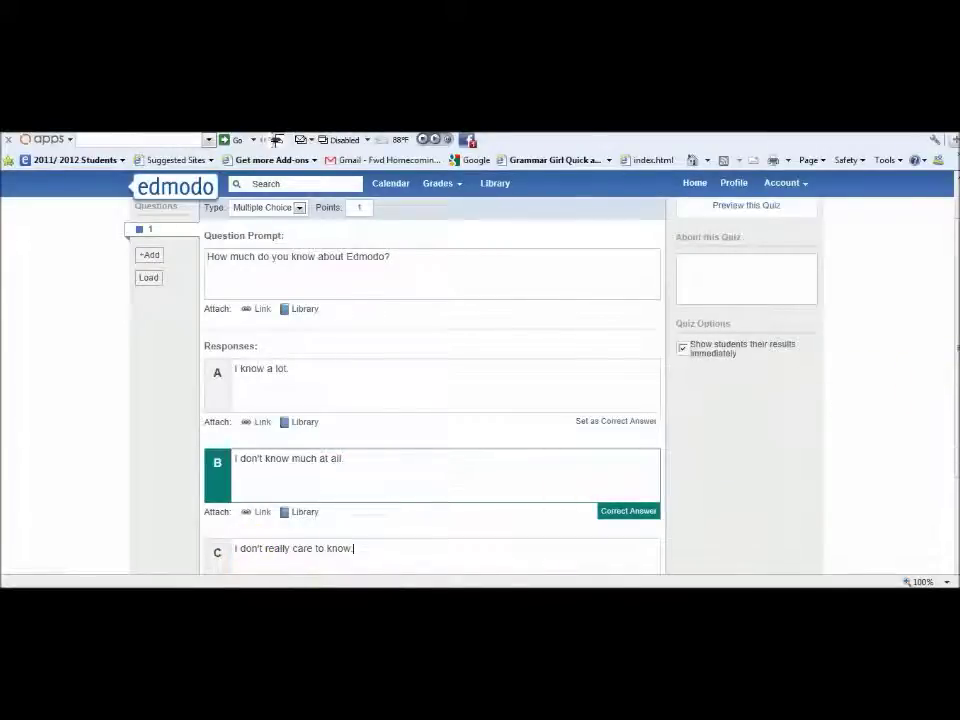
scroll(943, 375, "down", 1)
scroll(943, 375, "up", 1)
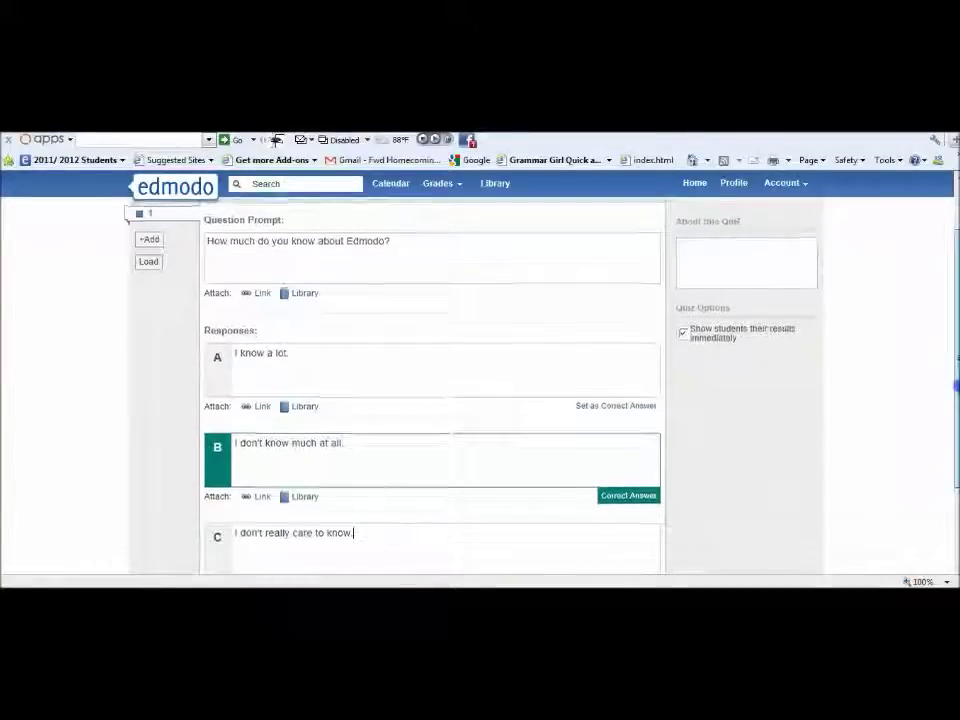
scroll(430, 390, "up", 1)
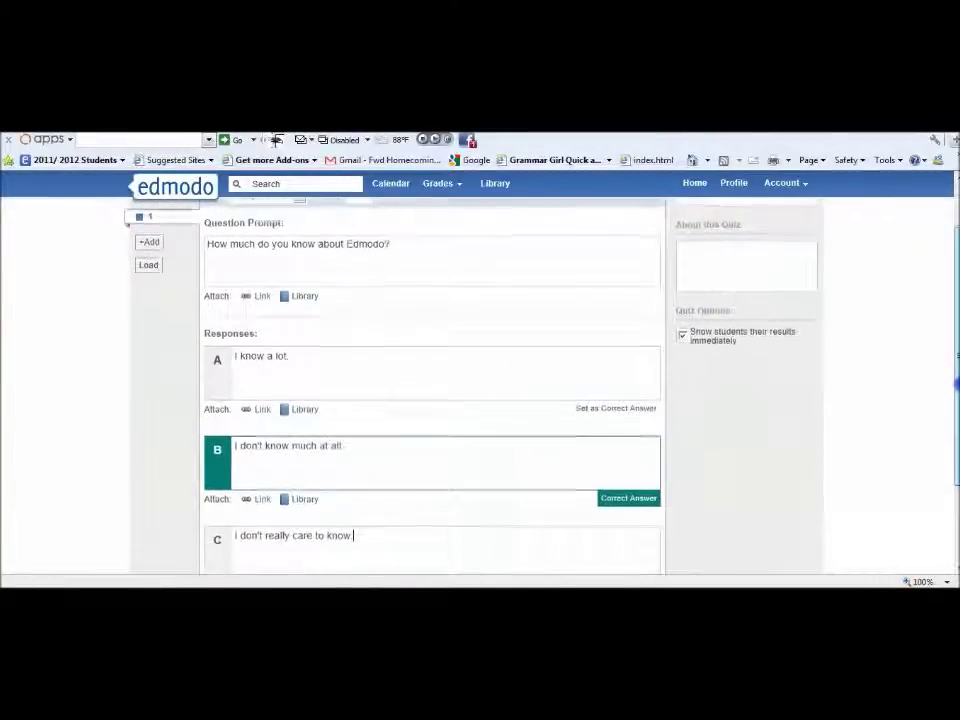
scroll(955, 386, "down", 1)
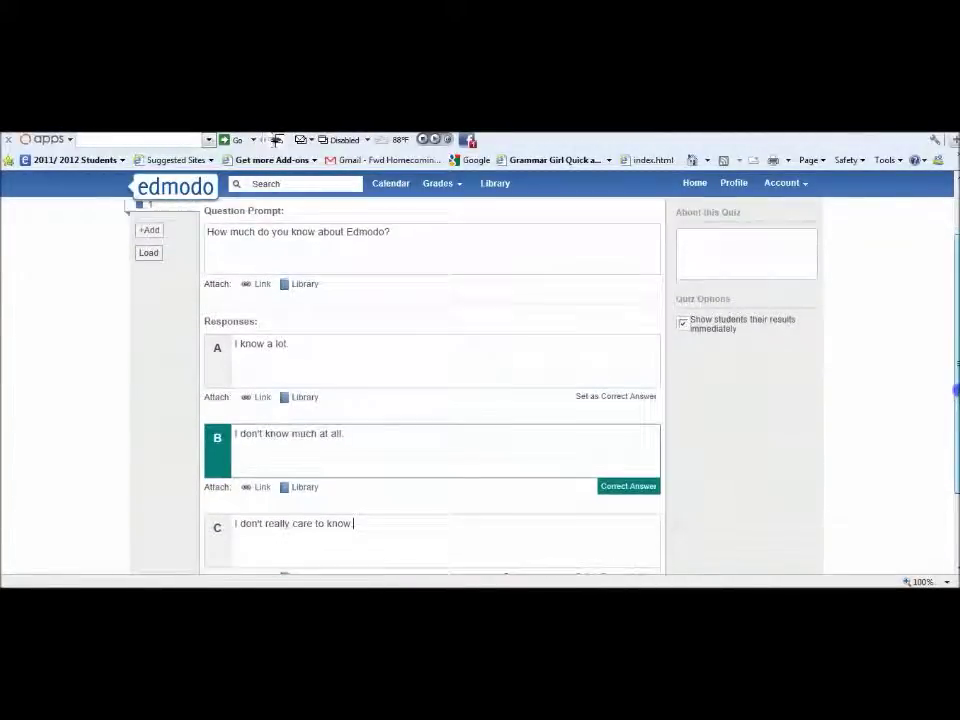
scroll(955, 400, "up", 1)
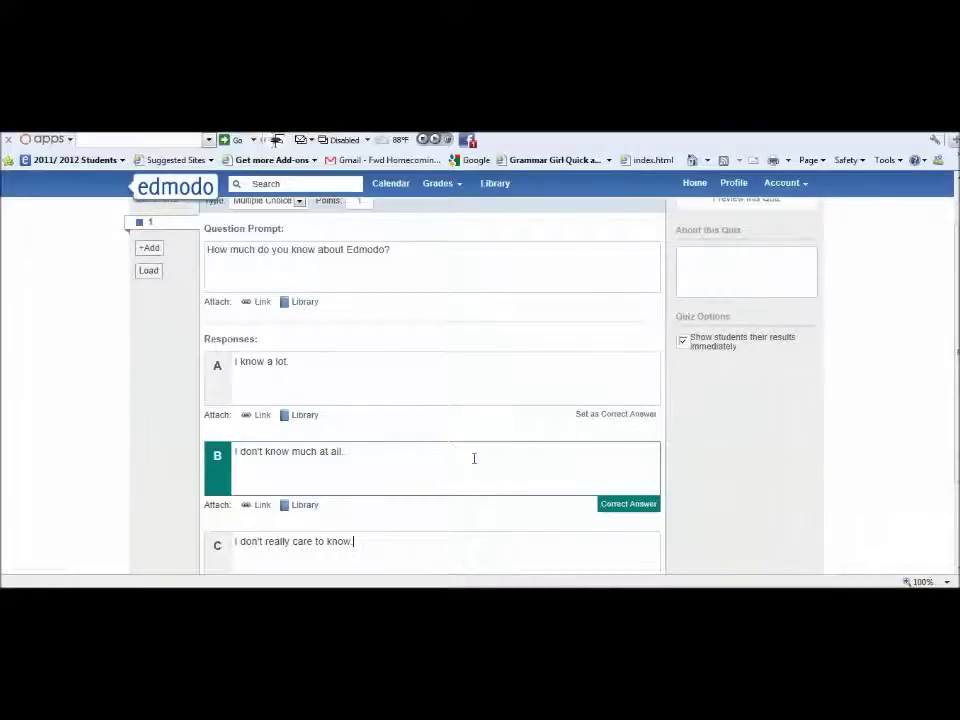
left_click(483, 452)
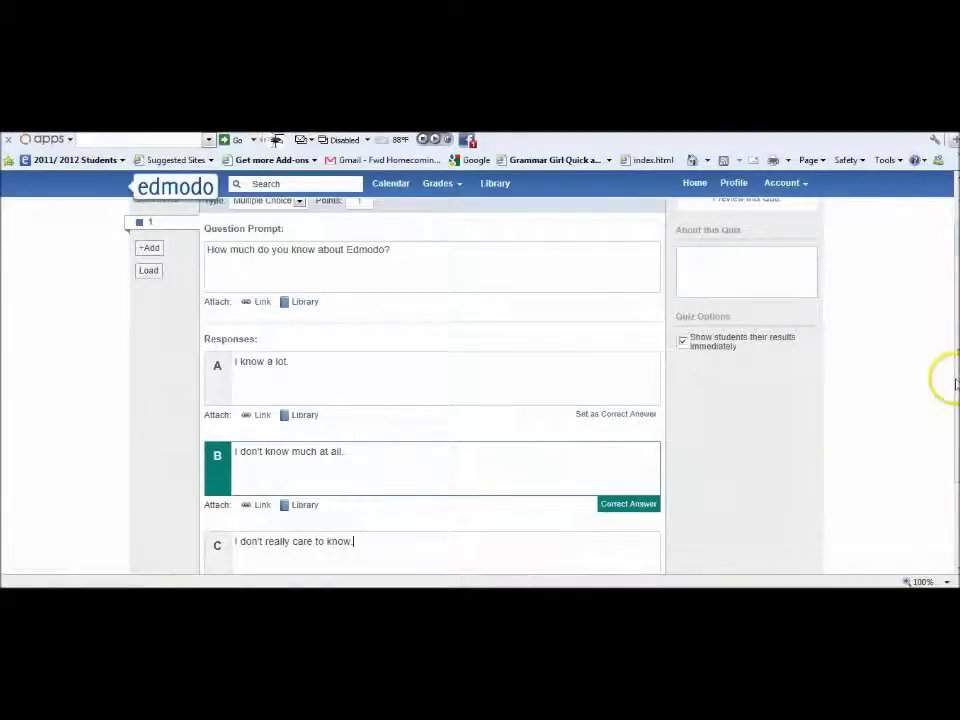
- Replace the default quiz title with "Practice Quiz"
left_click_drag(955, 383, 955, 343)
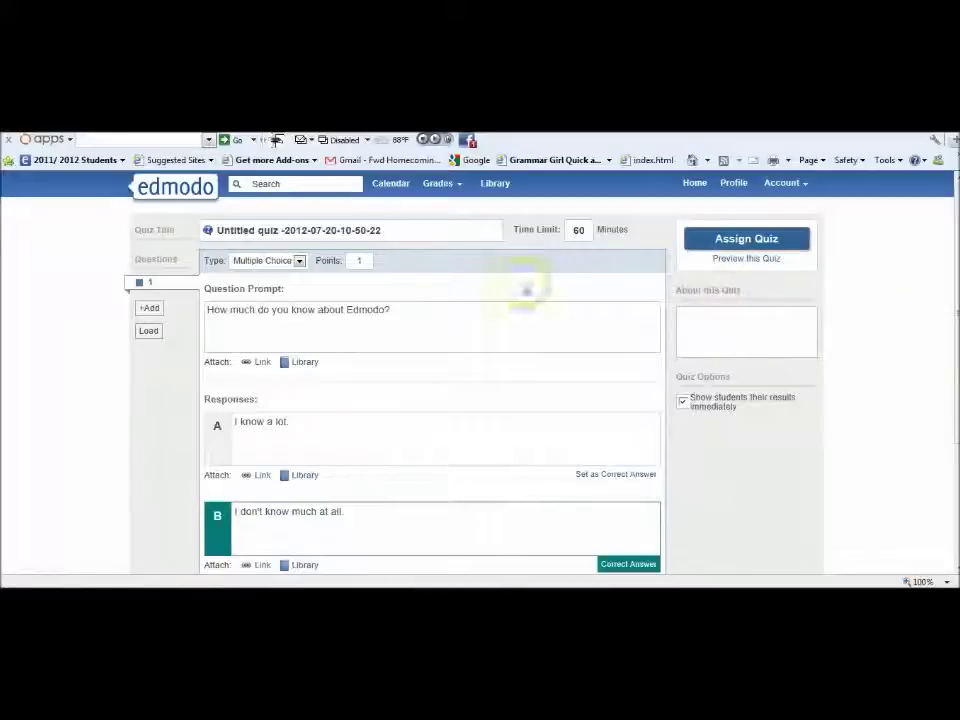
left_click(383, 232)
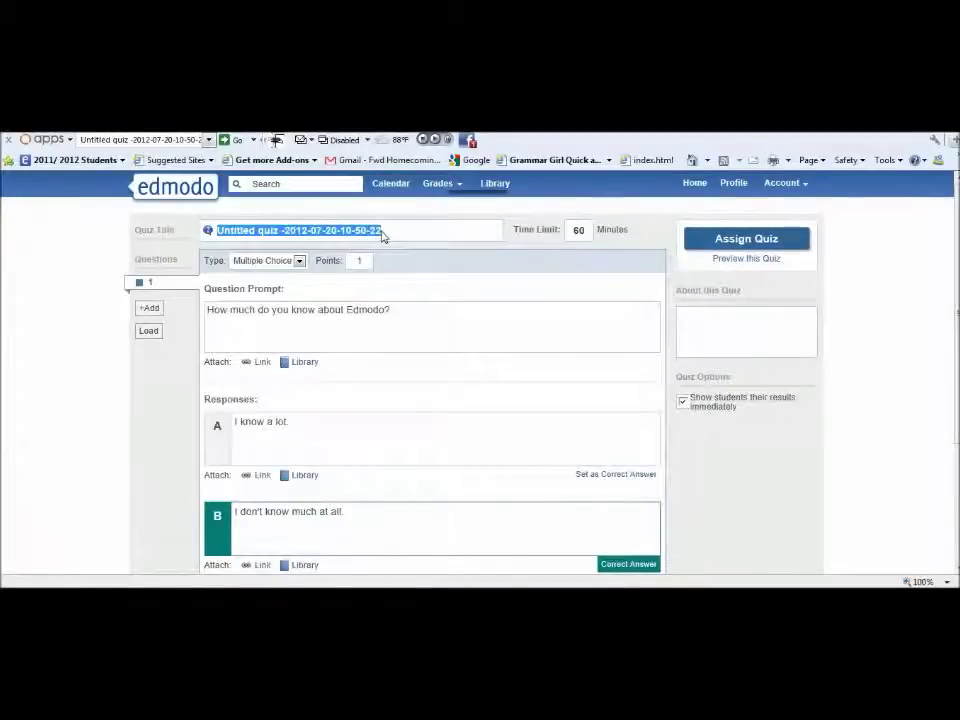
type("Practi")
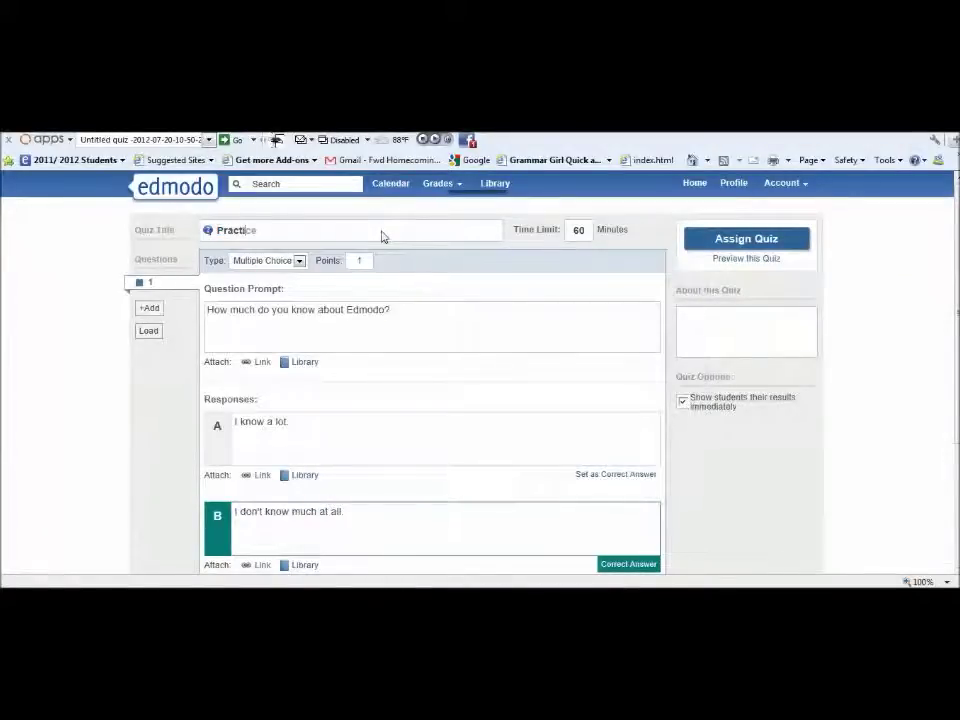
type("ce Quiz")
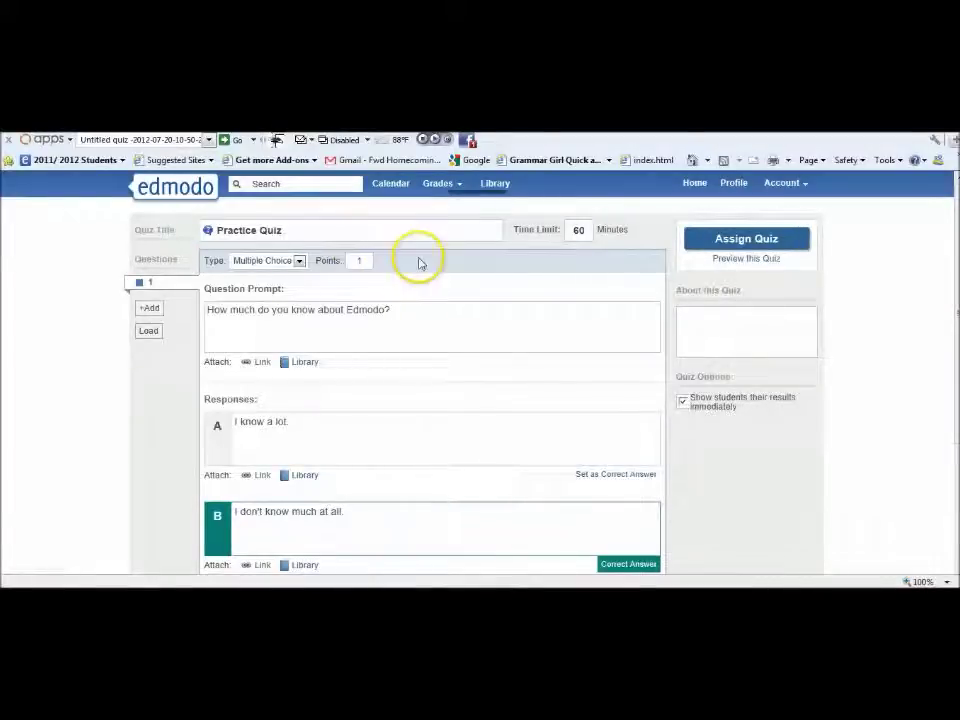
left_click(584, 231)
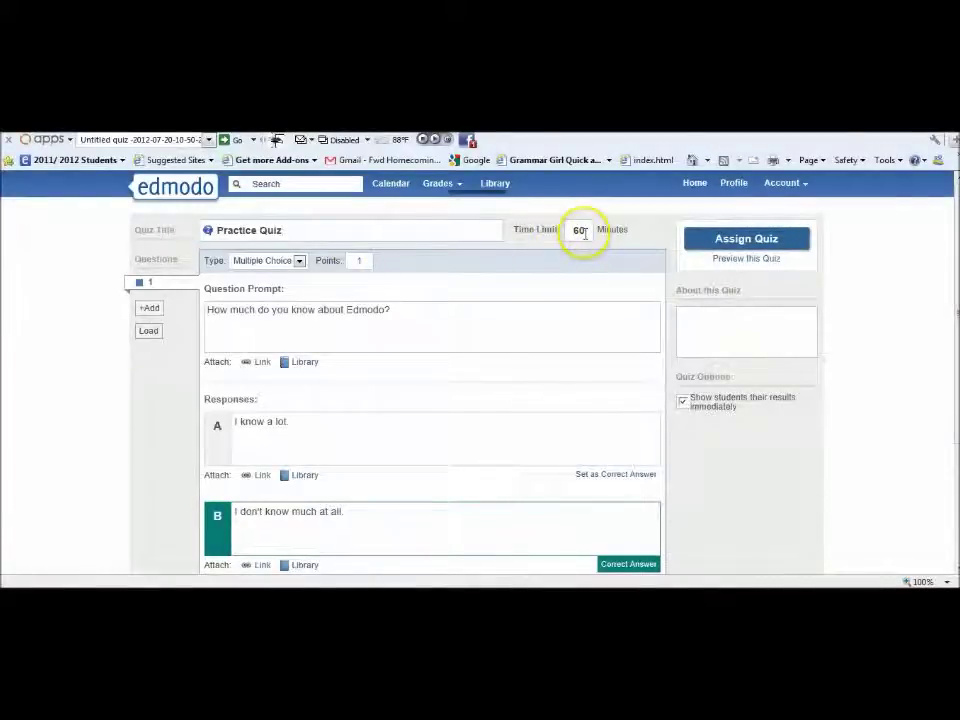
left_click(732, 244)
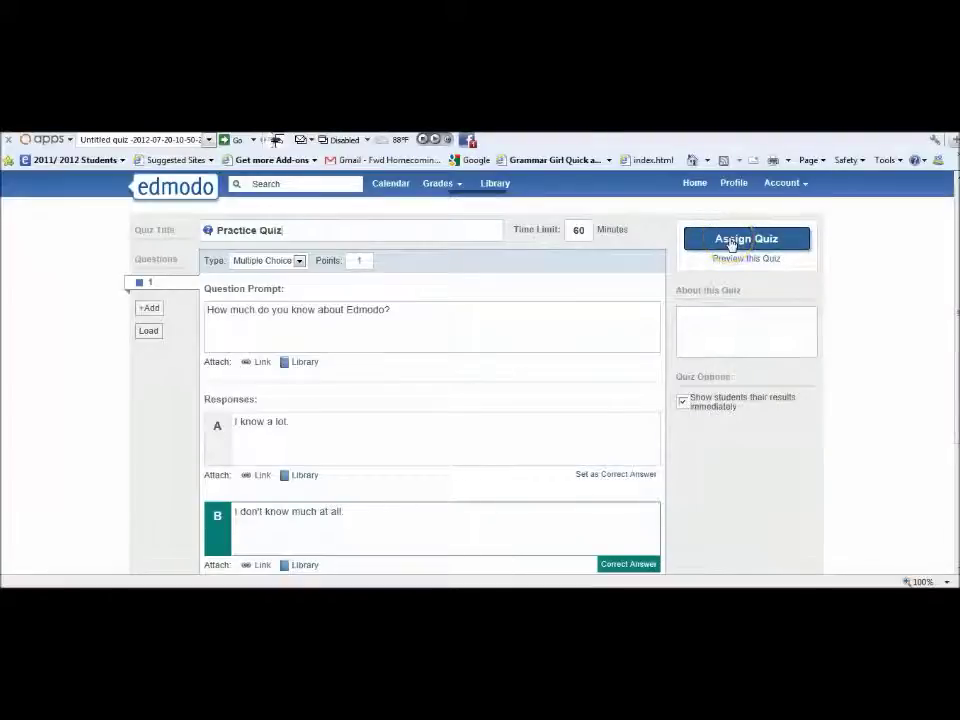
- Add blank multiple-choice questions 2 and 3 to the quiz
left_click(150, 309)
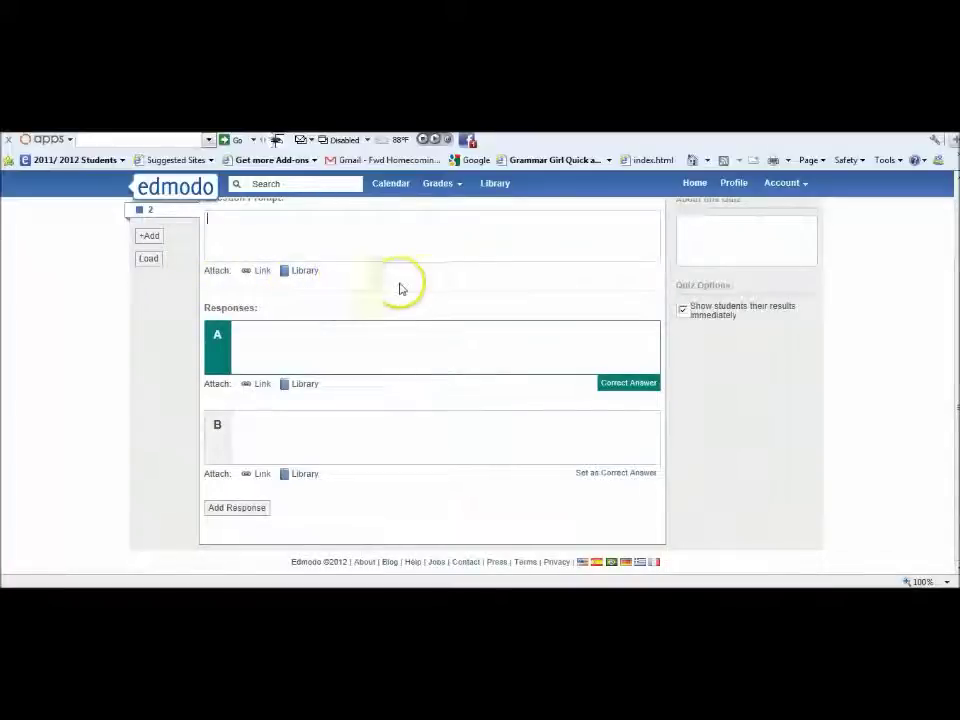
scroll(945, 260, "up", 2)
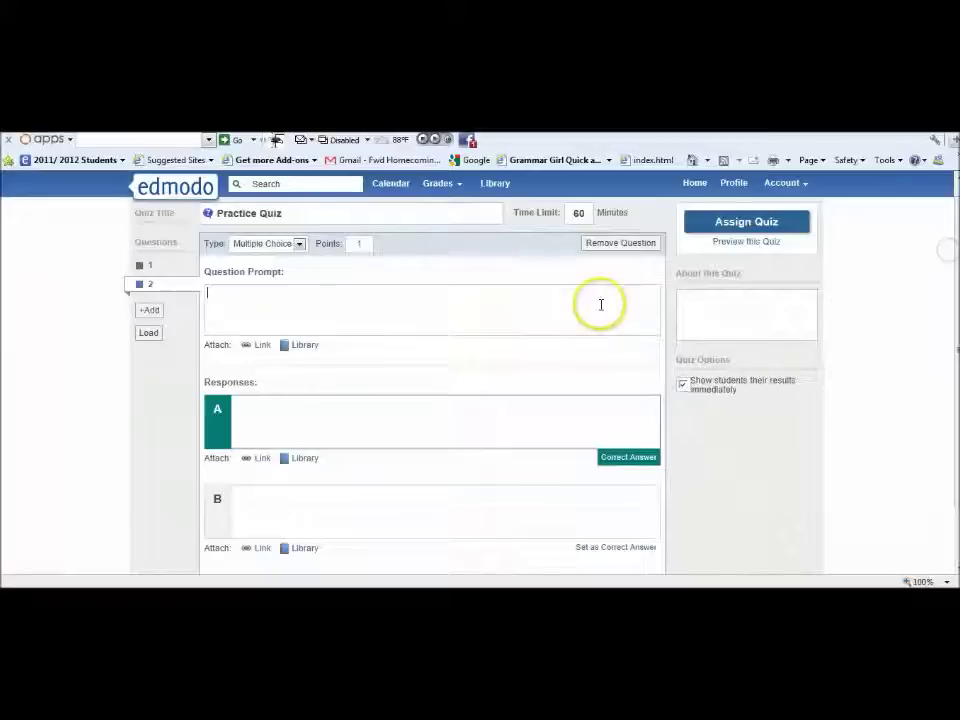
left_click(149, 310)
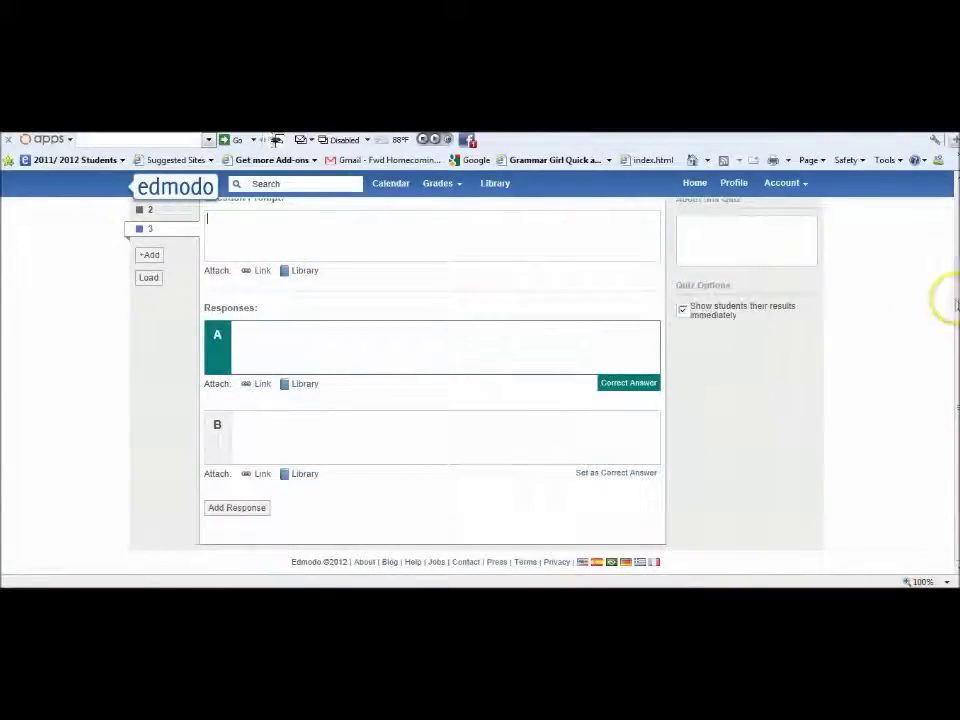
- Try to assign the Practice Quiz with questions 2 and 3 still blank
scroll(936, 240, "up", 2)
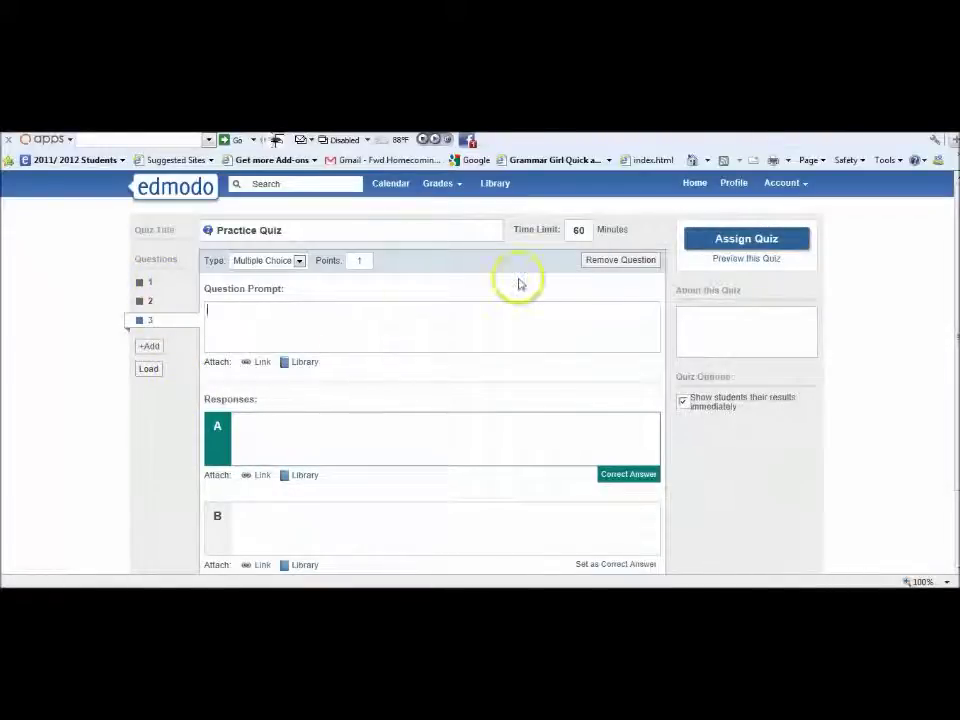
left_click(741, 242)
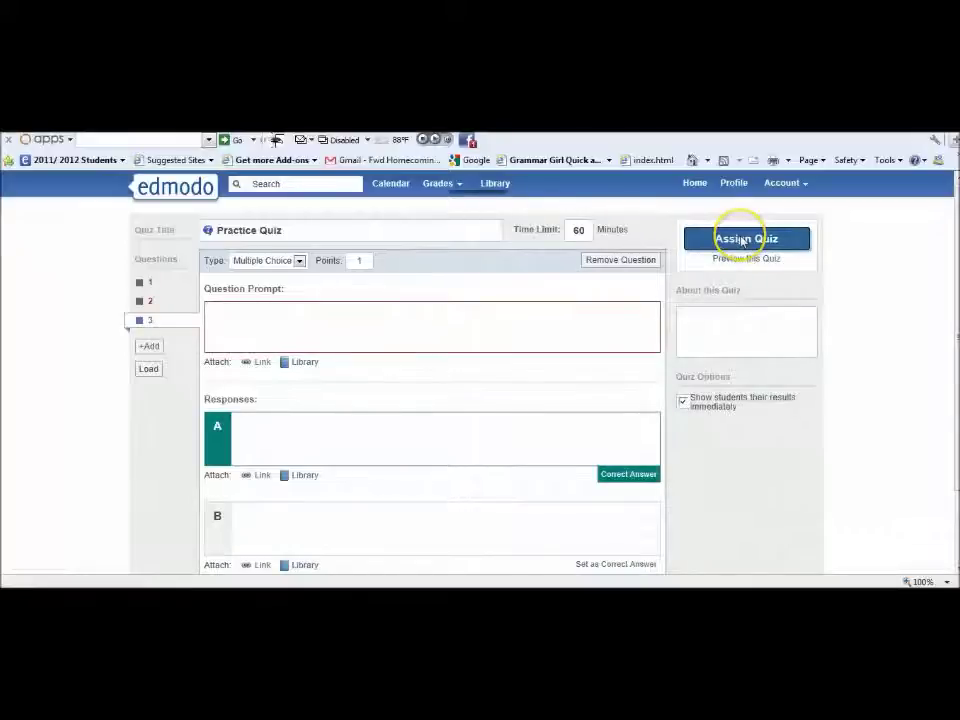
left_click(742, 240)
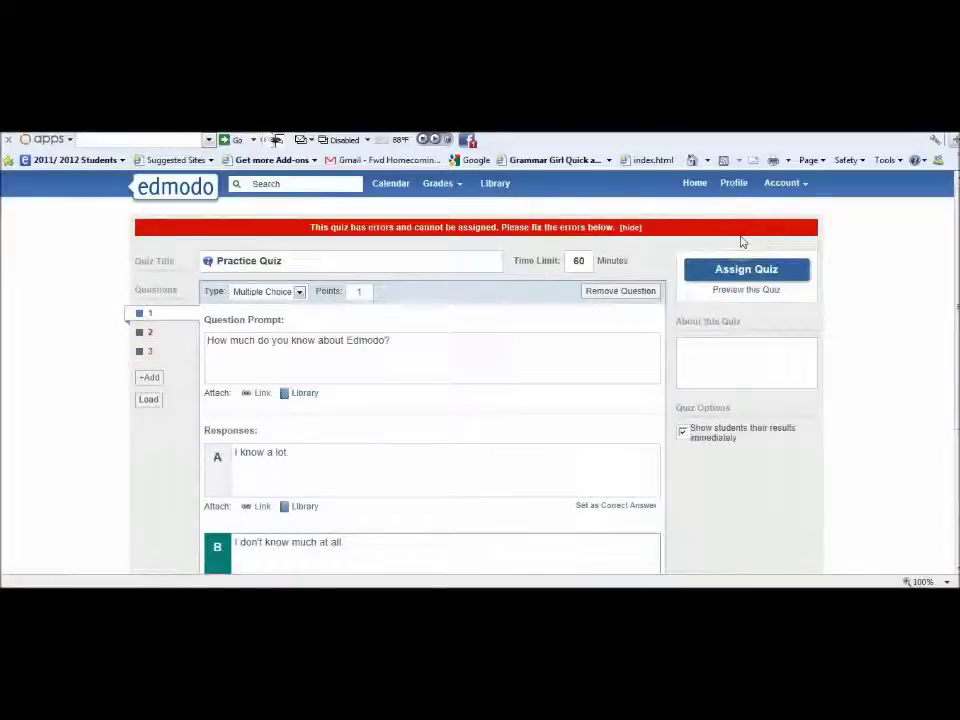
- Remove the blank questions 3 and 2 from the quiz, and assign the quiz with only question 1
left_click(151, 352)
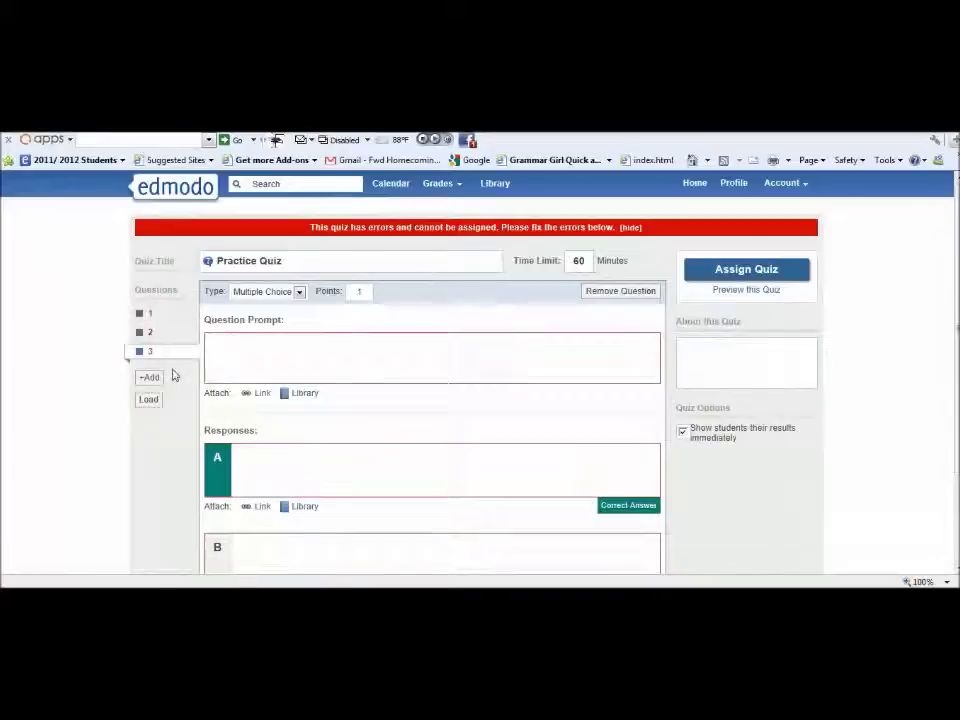
left_click(597, 299)
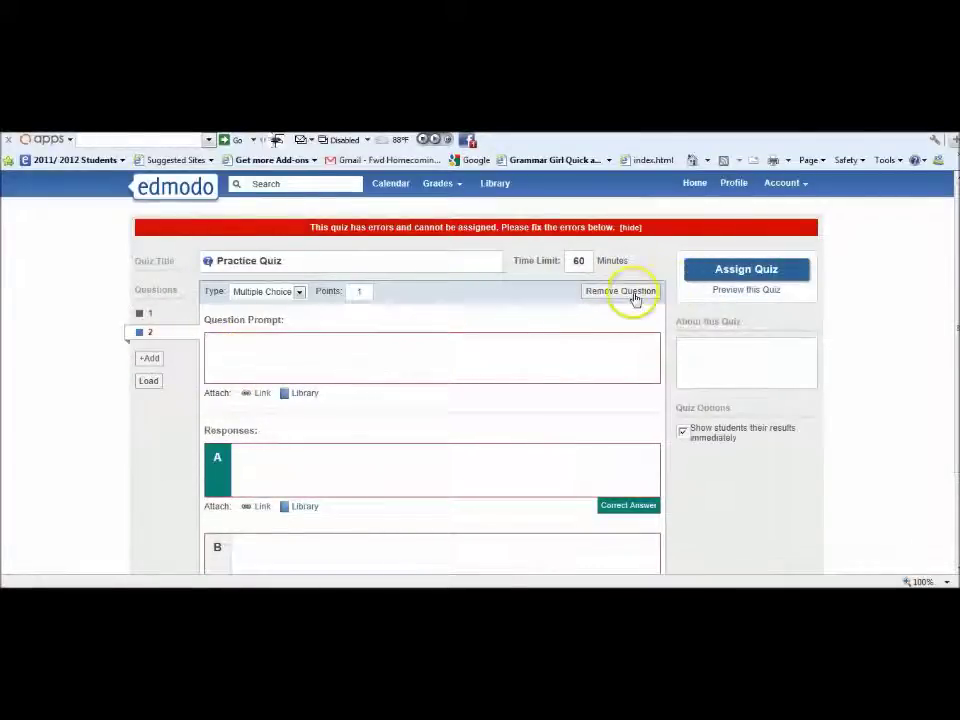
left_click(634, 299)
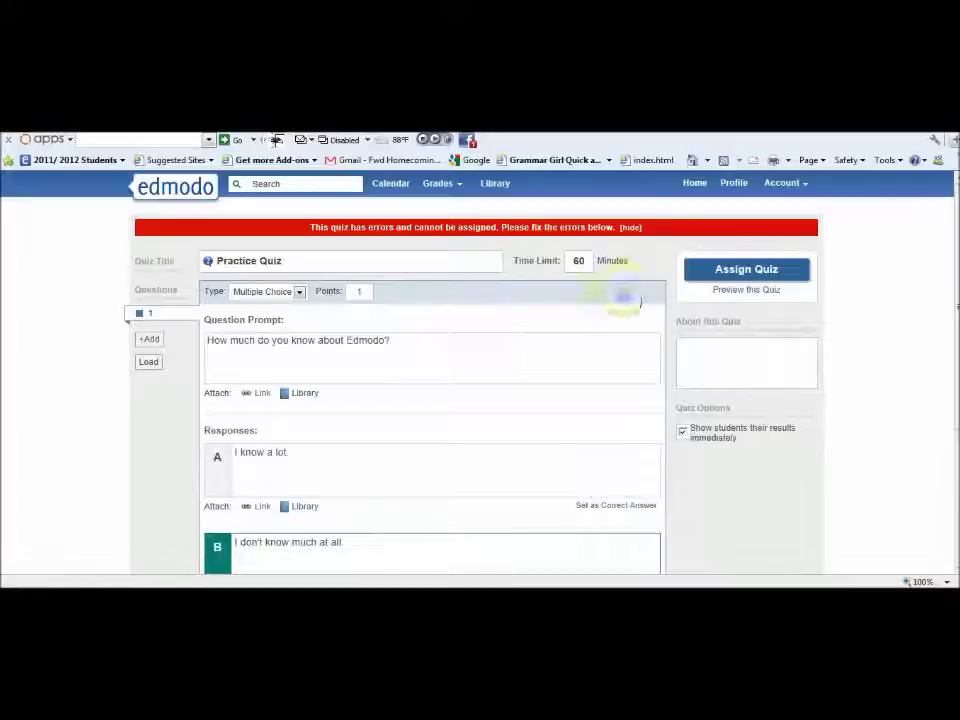
left_click(785, 280)
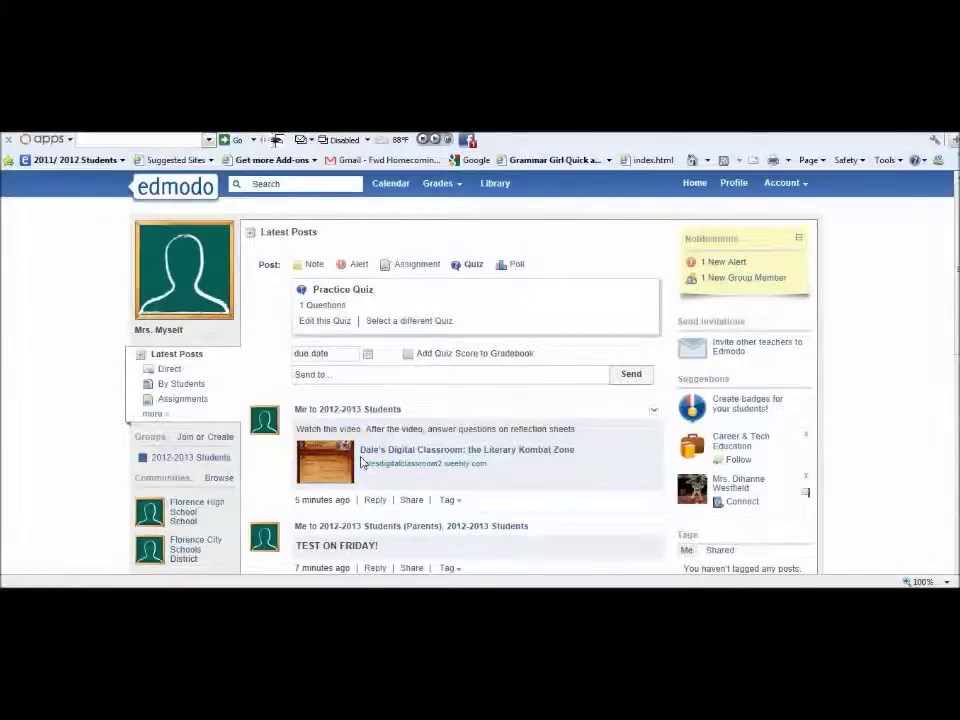
- Set the due date of the Practice Quiz post to 7/21/2012
left_click(392, 373)
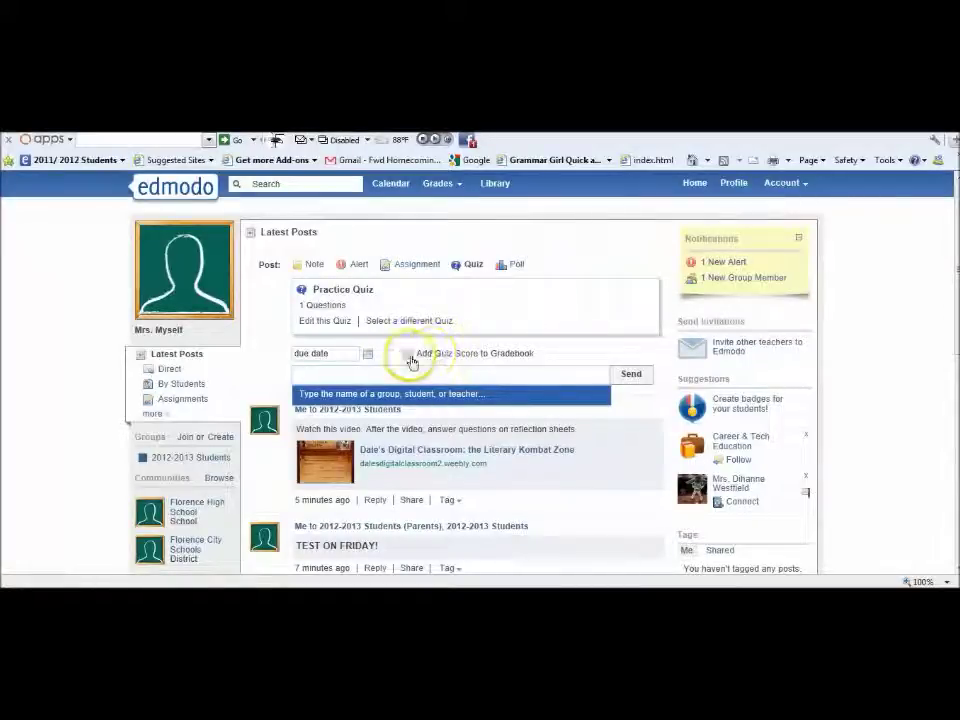
left_click(367, 354)
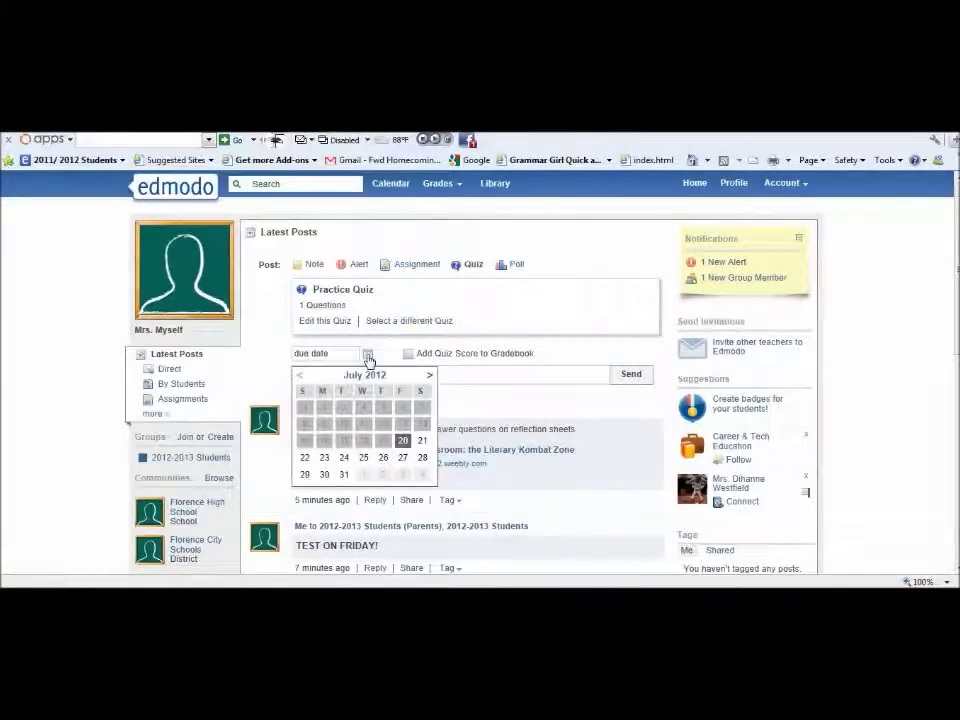
left_click(421, 445)
- Address the quiz post to the 2012-2013 Students group and send it
left_click(360, 377)
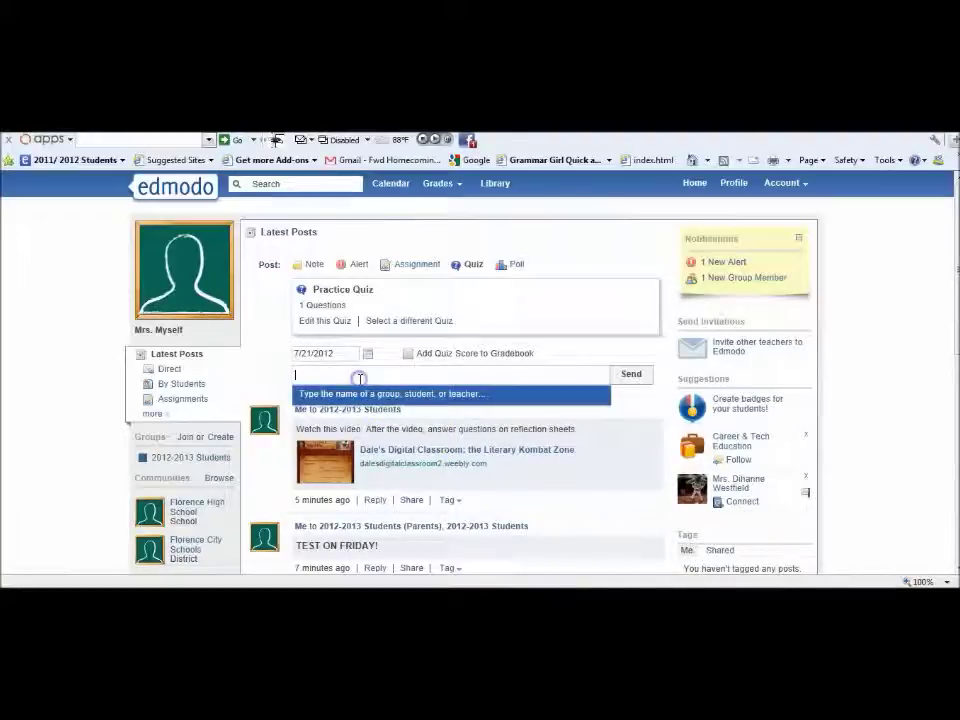
type("2")
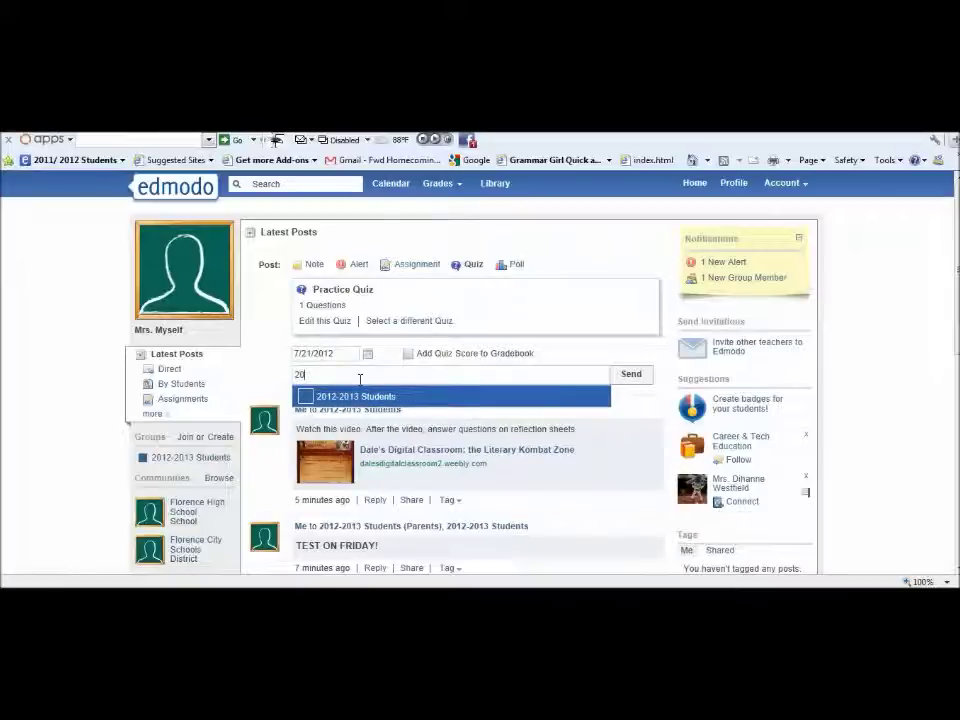
type("0")
left_click(365, 398)
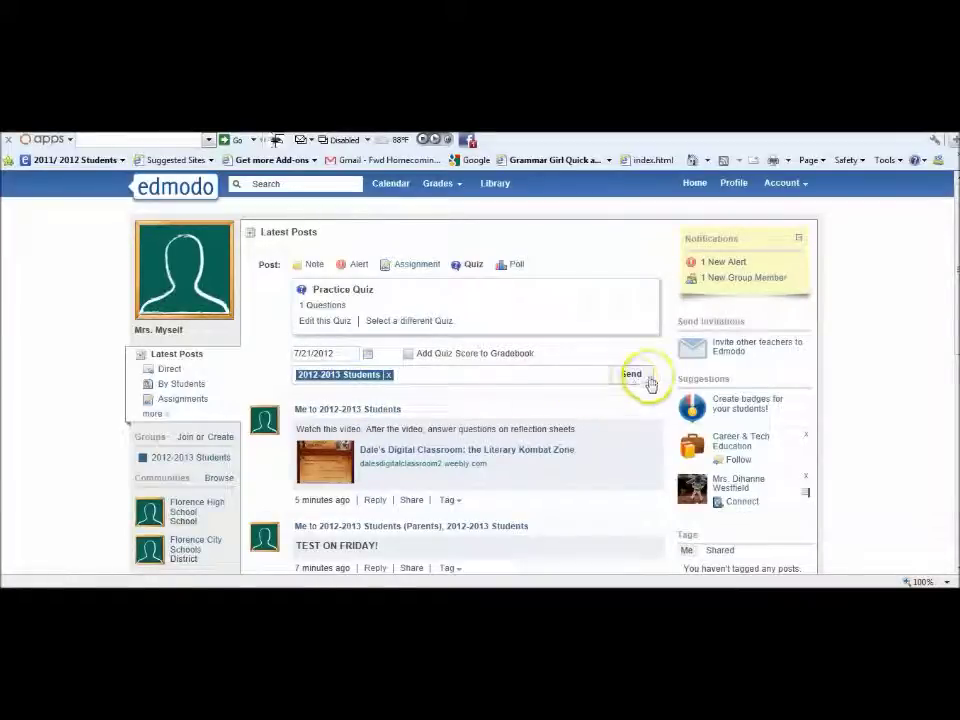
left_click(634, 377)
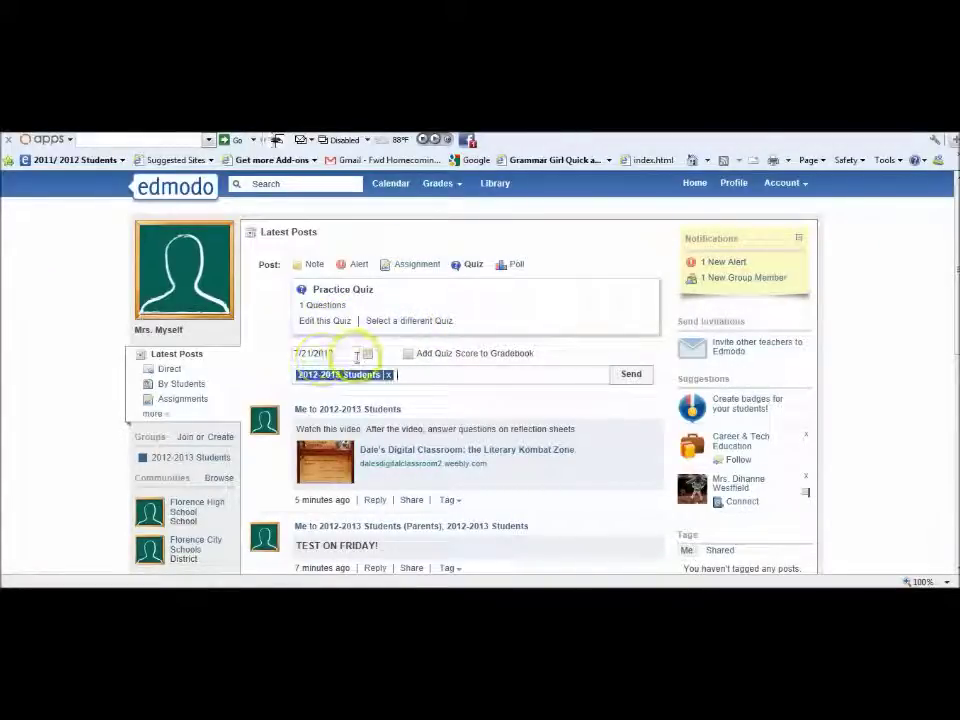
left_click(630, 376)
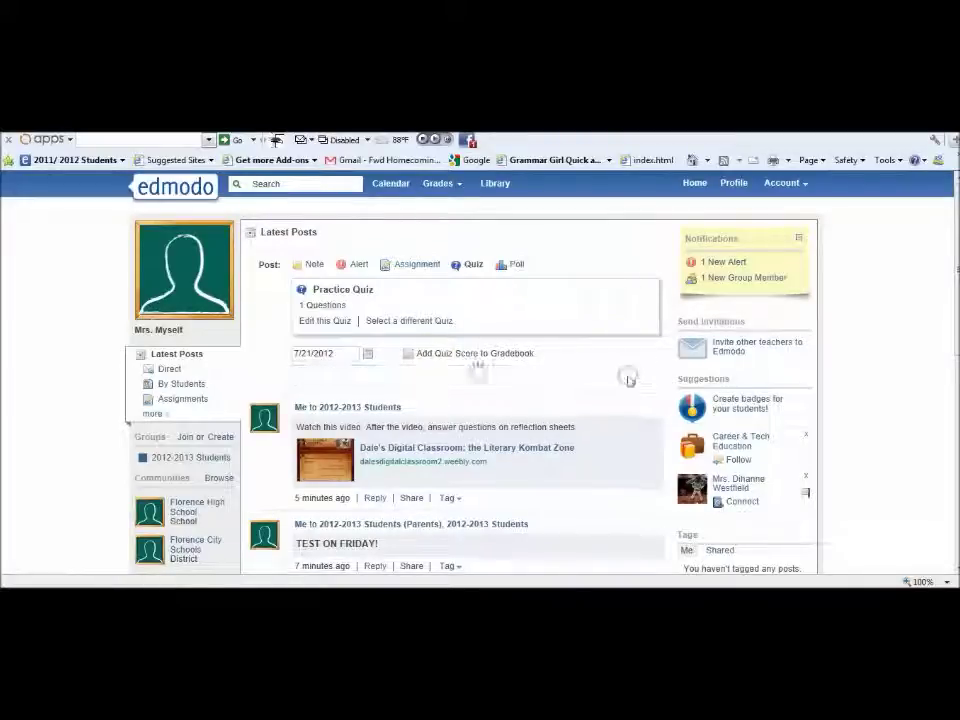